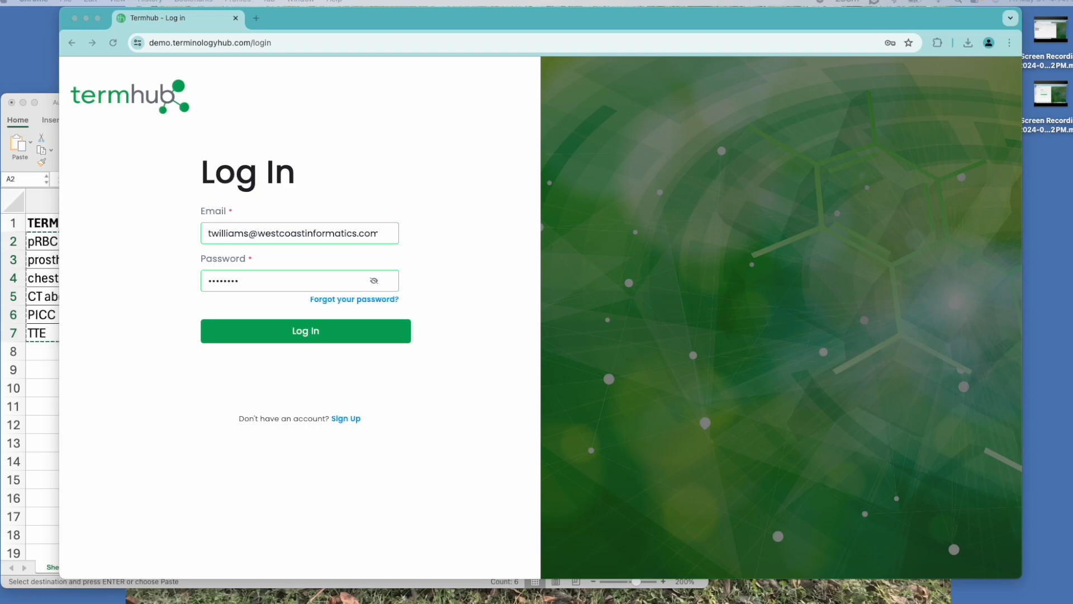
# Select the six terms in cells A2 through A7 of the spreadsheet
pyautogui.click(56, 111)
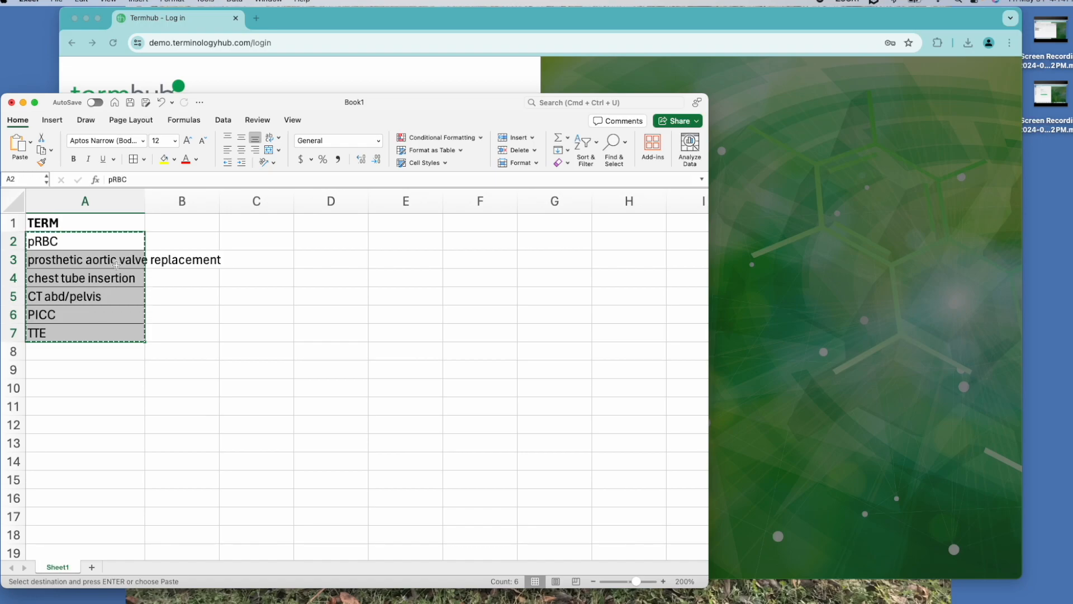
pyautogui.click(91, 239)
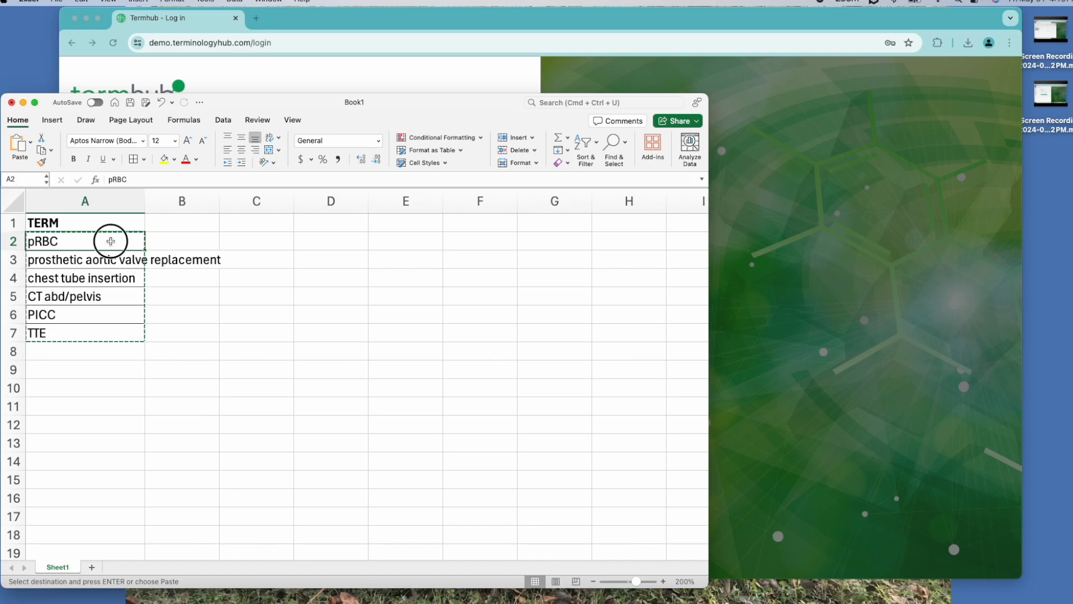
pyautogui.moveTo(110, 241); pyautogui.dragTo(106, 279)
pyautogui.moveTo(107, 331); pyautogui.dragTo(107, 331)
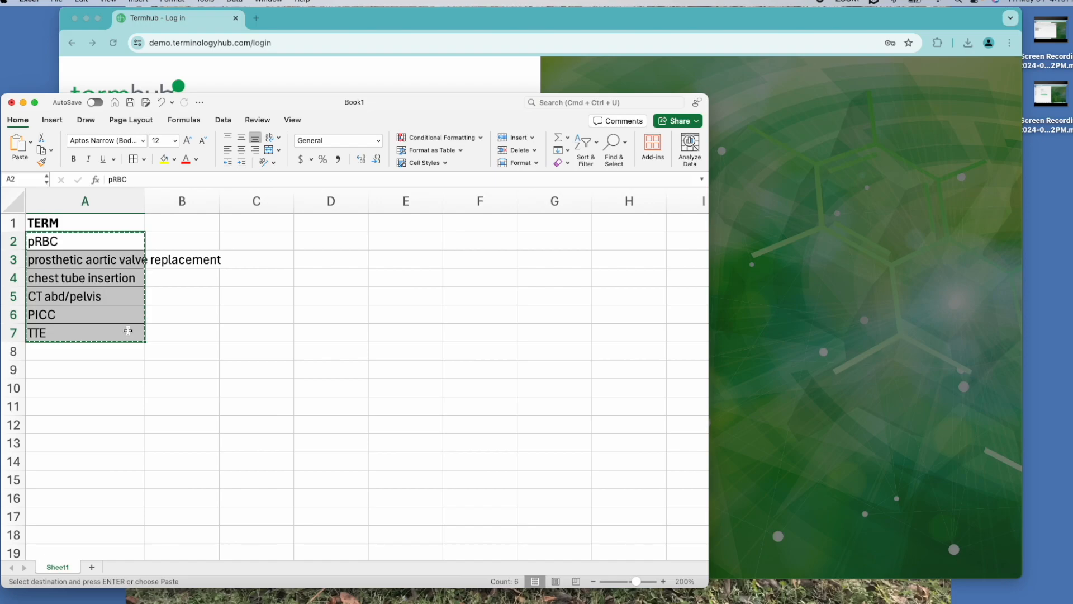
# Log in to Termhub and open the SNOMEDCT_US Latest project
pyautogui.click(851, 275)
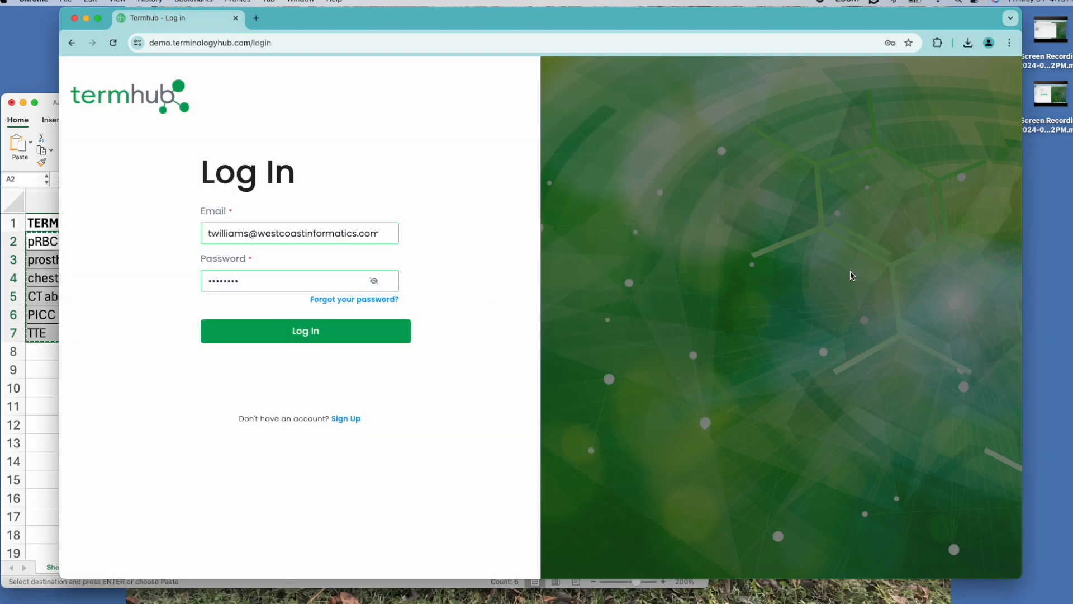
pyautogui.click(303, 338)
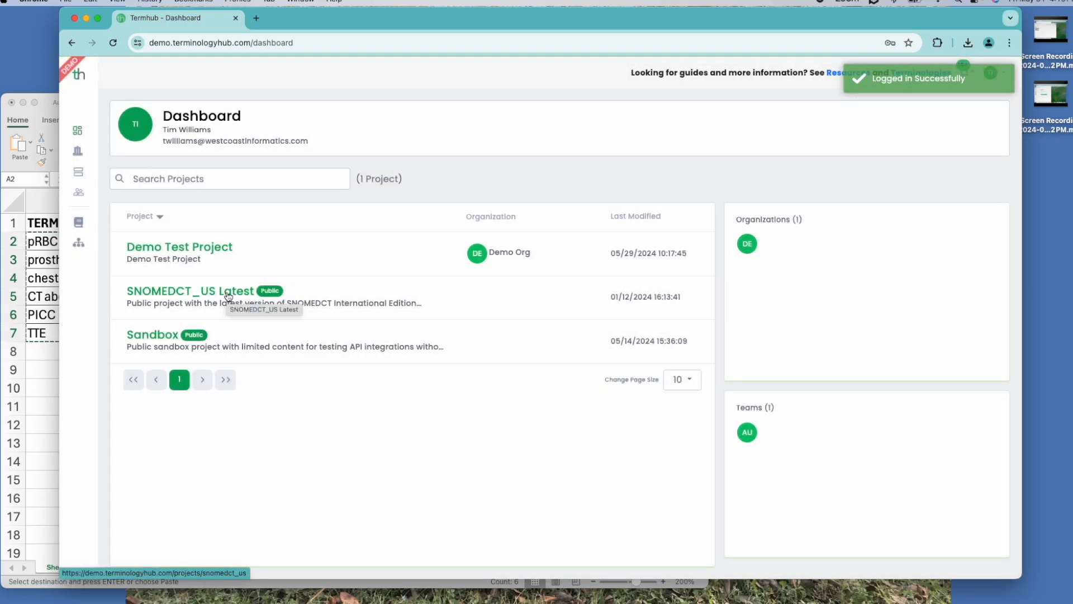
pyautogui.click(228, 294)
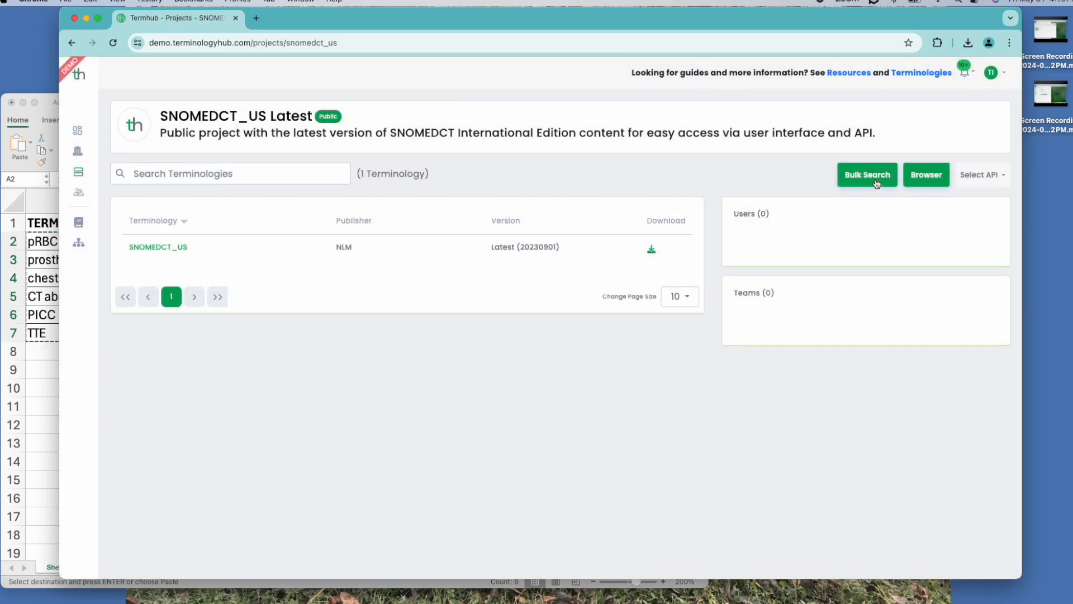
# Open Bulk Search, paste the copied terms into the search terms box, and run the search
pyautogui.click(876, 183)
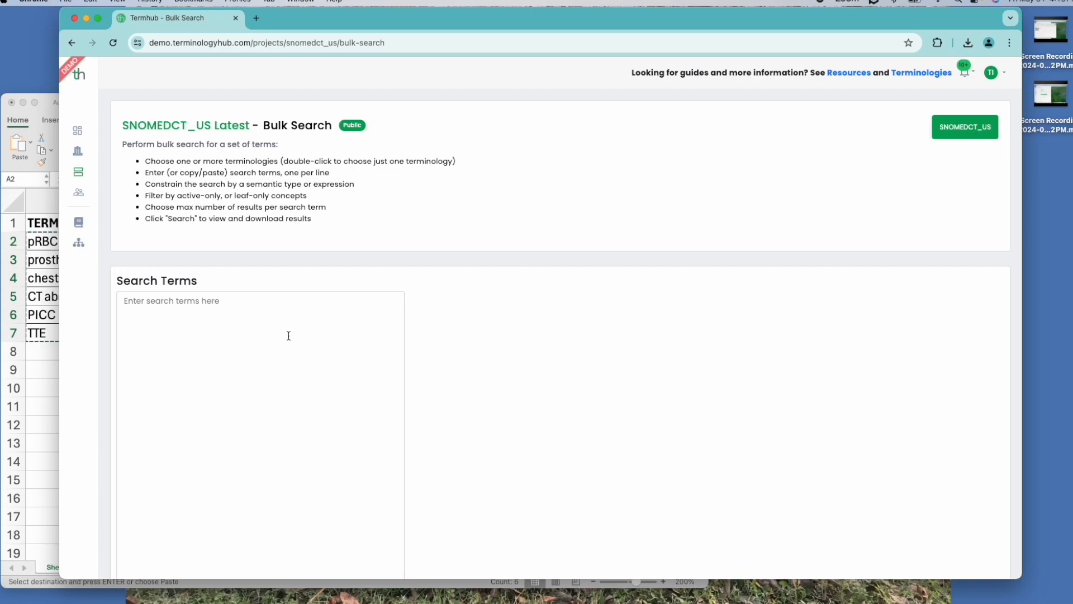
pyautogui.scroll(-3, 288, 335)
pyautogui.click(136, 192)
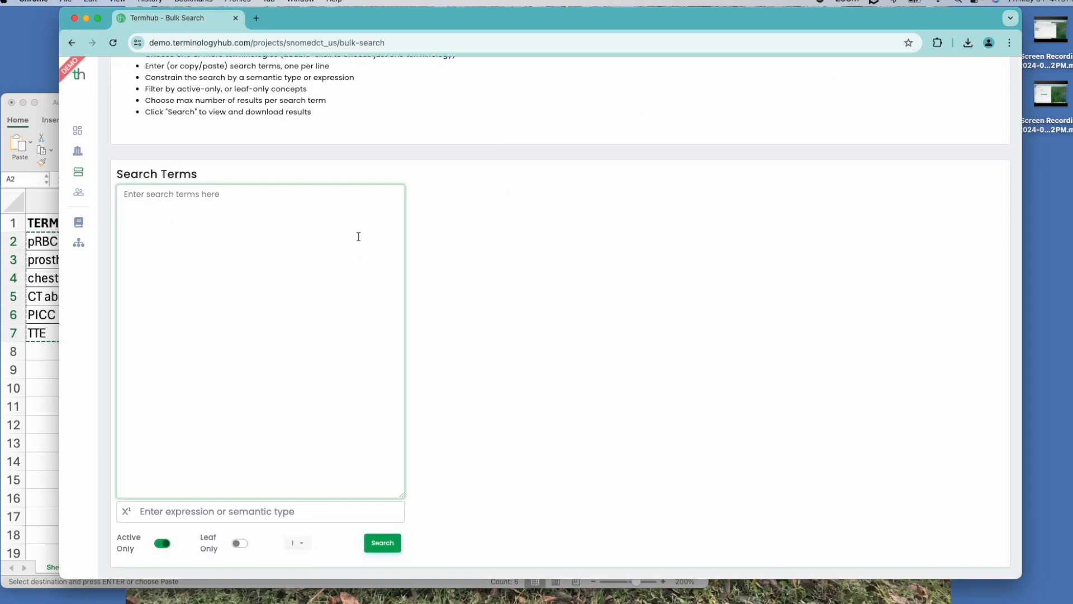
pyautogui.press('super+v')
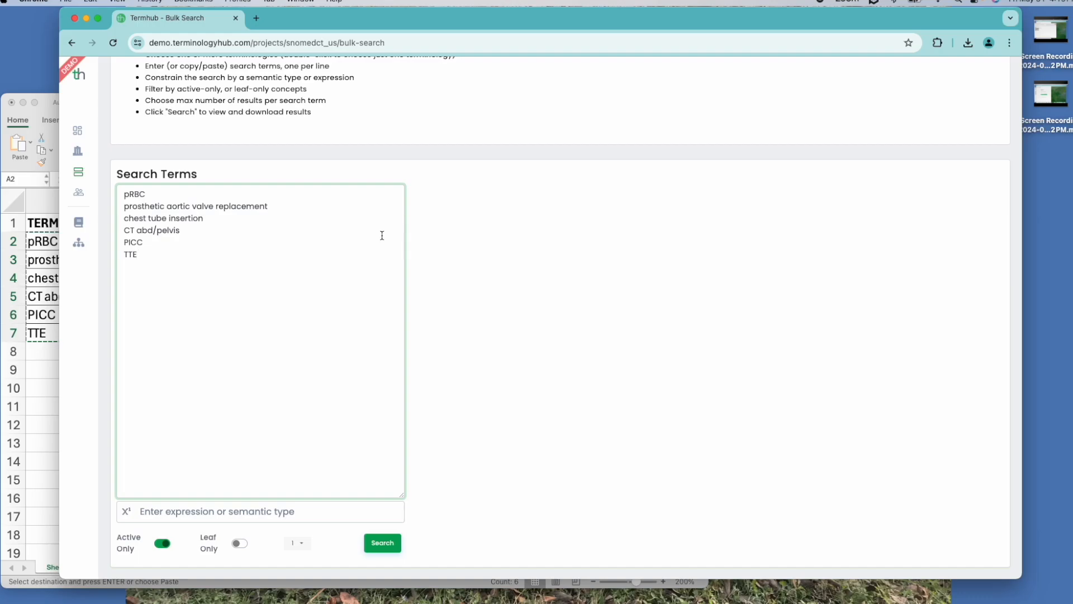
pyautogui.click(375, 539)
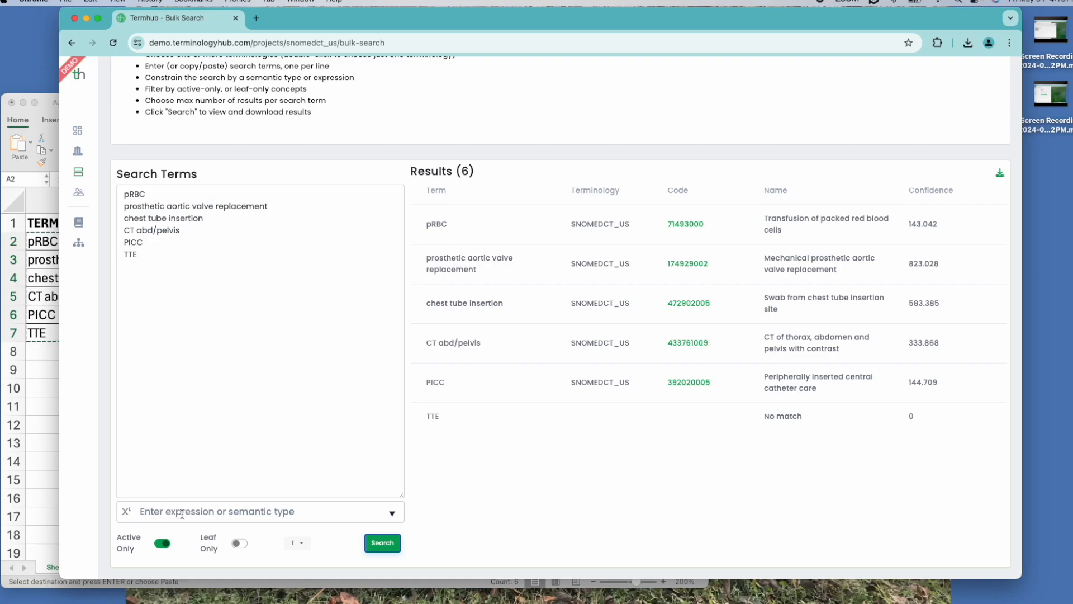
# Constrain the search to the procedure semantic type and run the search again
pyautogui.click(394, 515)
pyautogui.scroll(-5, 491, 503)
pyautogui.scroll(-4, 472, 531)
pyautogui.click(444, 510)
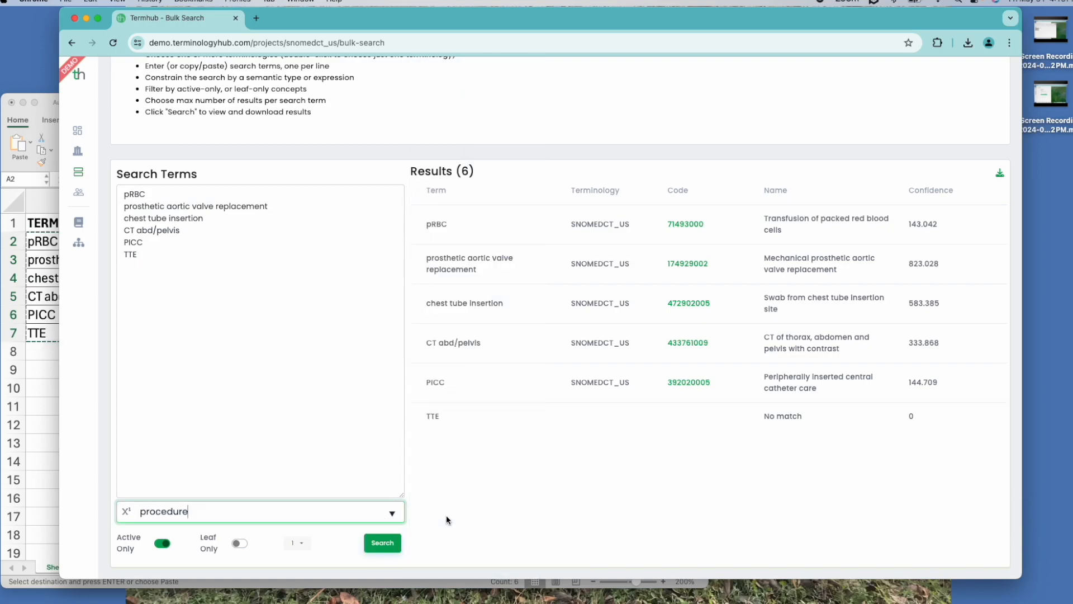
pyautogui.click(382, 543)
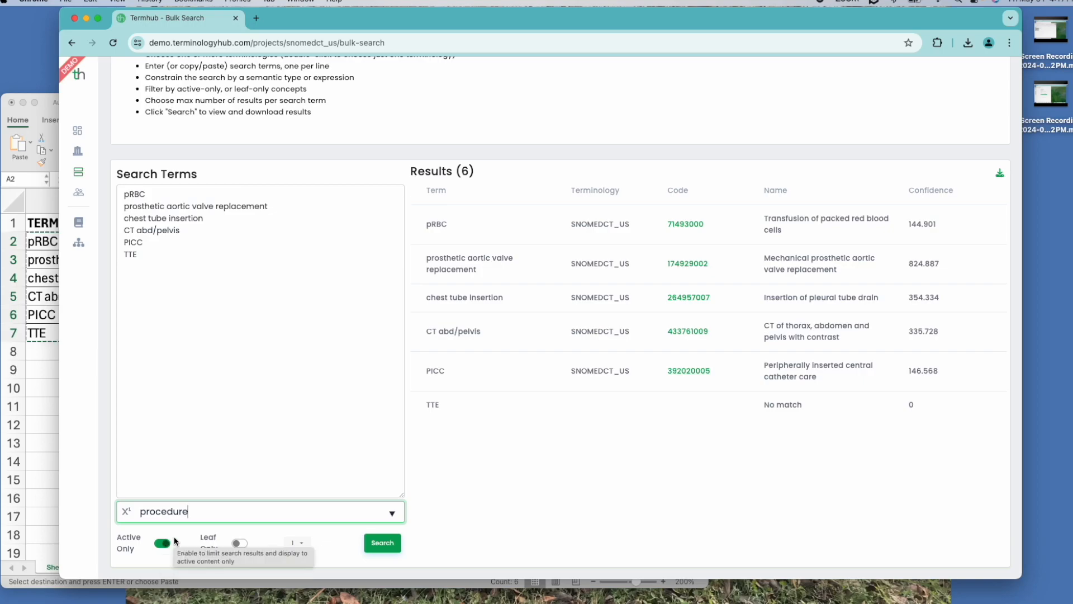
# Enable the Leaf Only filter and rerun the search
pyautogui.click(240, 543)
pyautogui.click(383, 543)
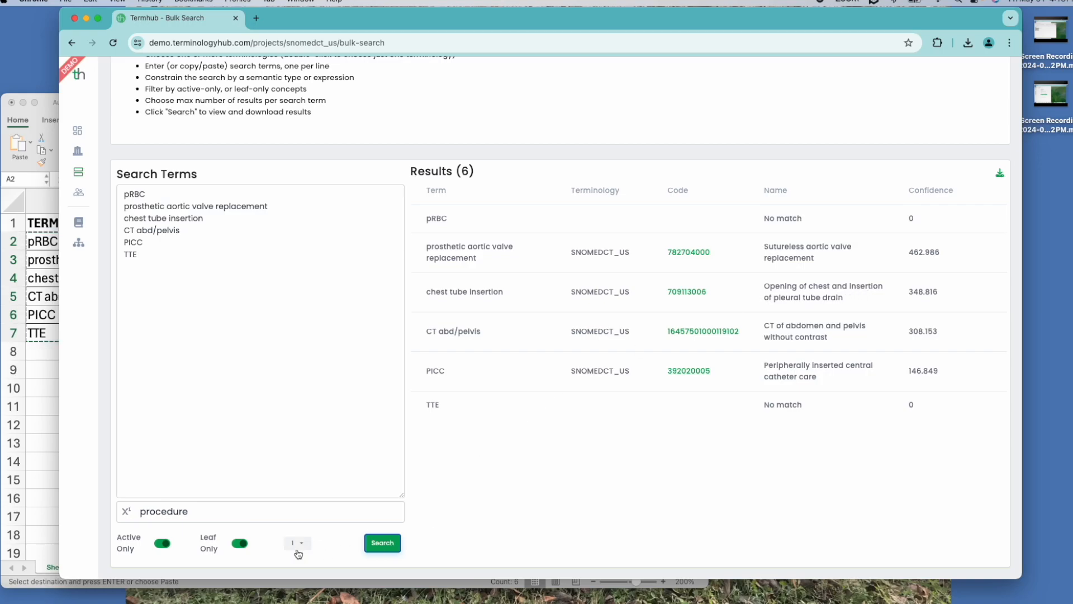
# Disable the Leaf Only filter and rerun the search
pyautogui.click(240, 544)
pyautogui.click(380, 543)
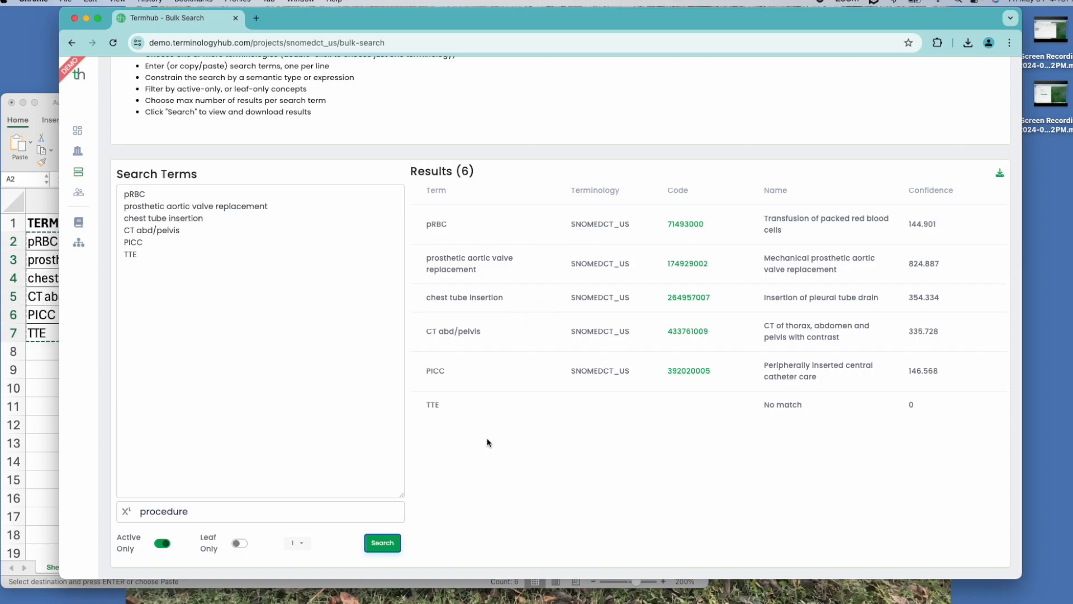
# Set the maximum number of results per search term to 3 and rerun the search
pyautogui.click(305, 545)
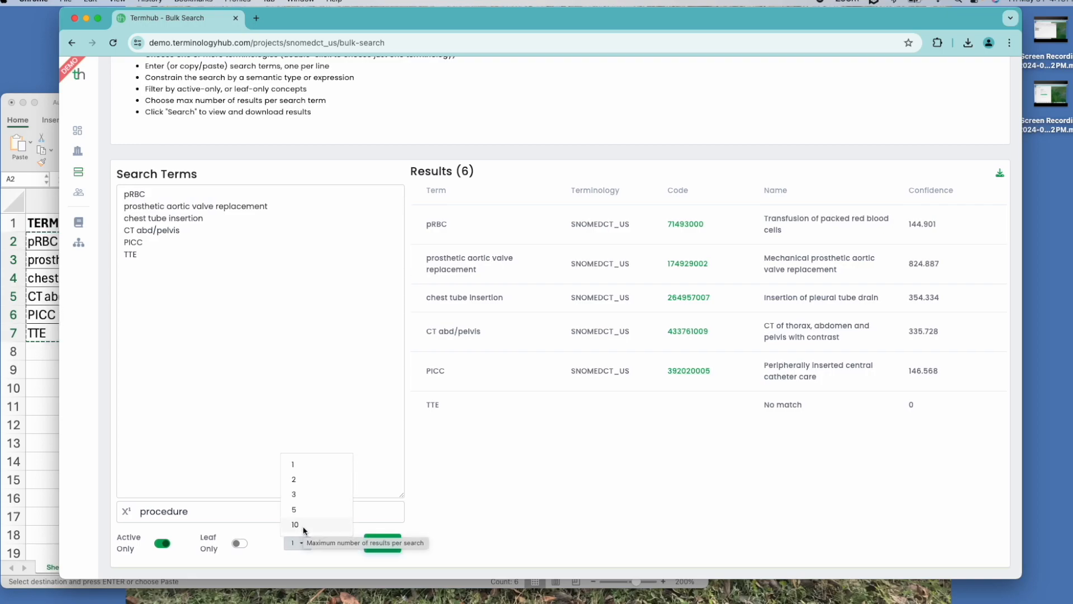
pyautogui.click(305, 493)
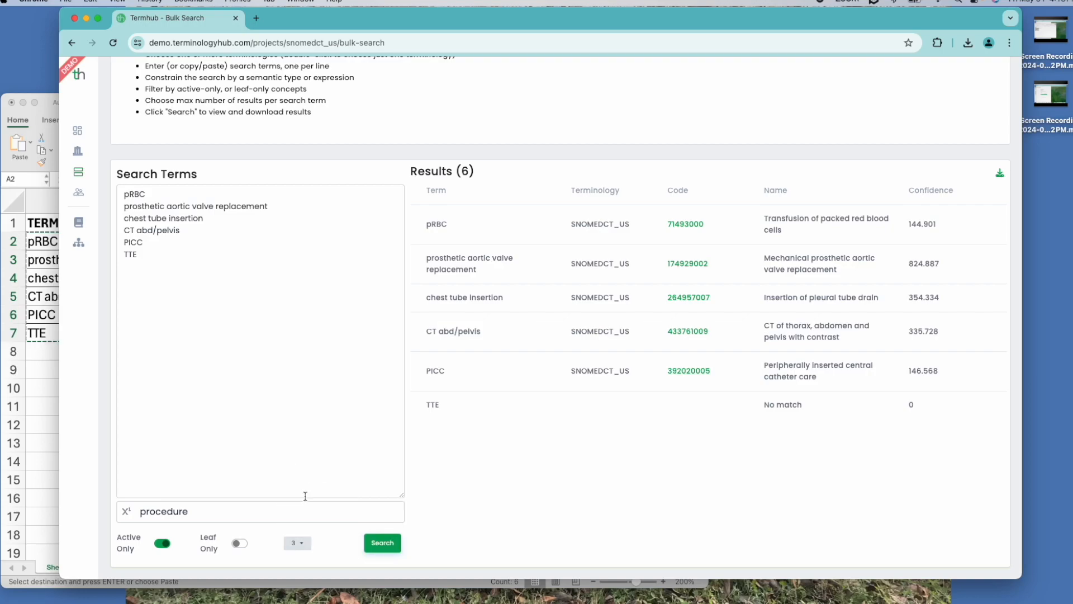
pyautogui.click(390, 548)
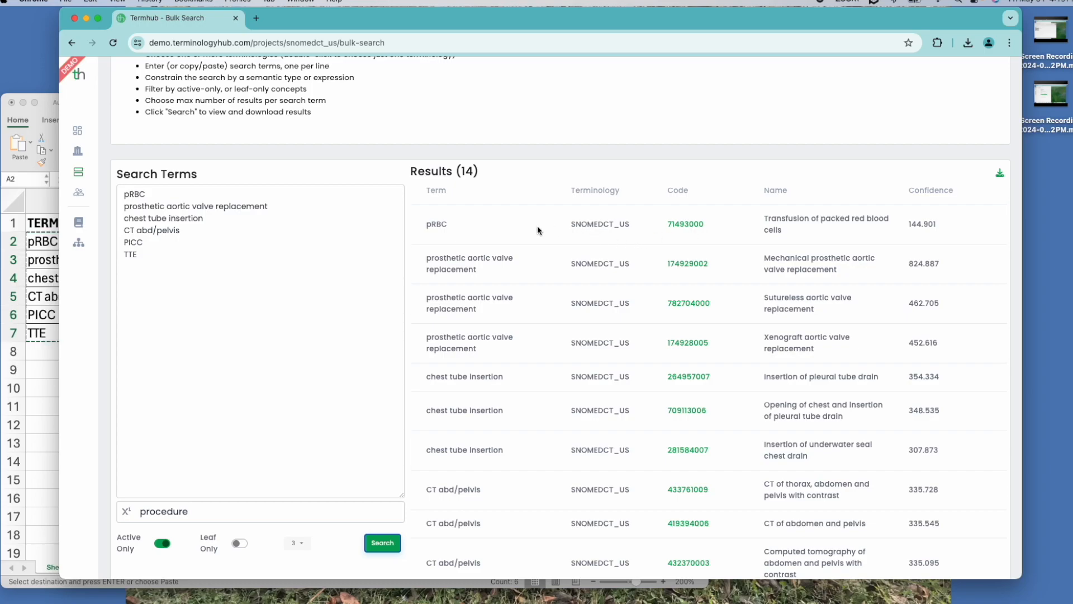
# Scroll through the results and download them as a spreadsheet file
pyautogui.scroll(-3, 568, 227)
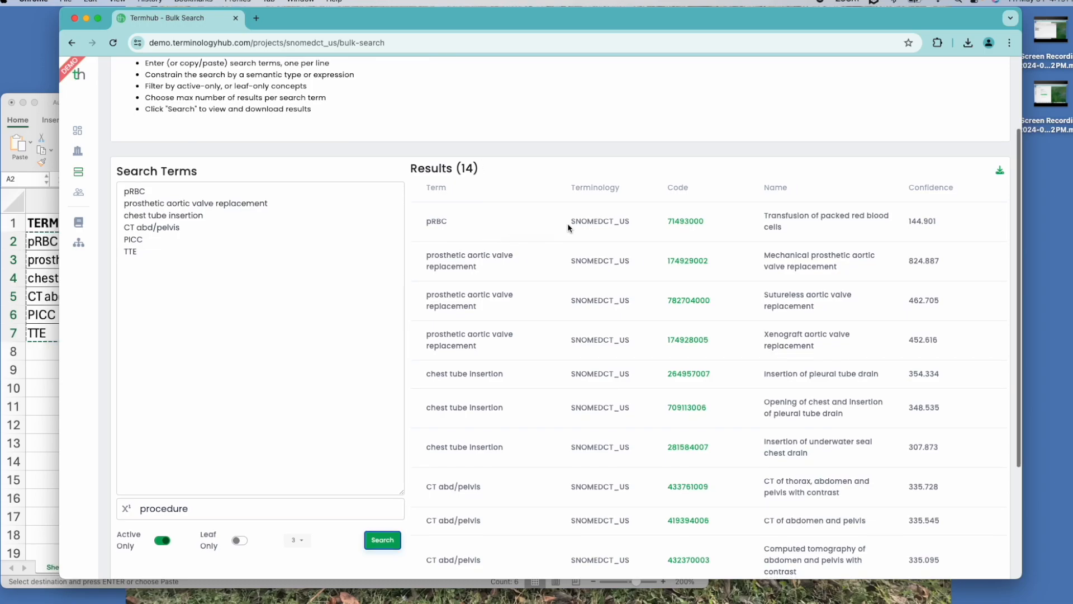
pyautogui.scroll(5, 569, 227)
pyautogui.scroll(-4, 568, 227)
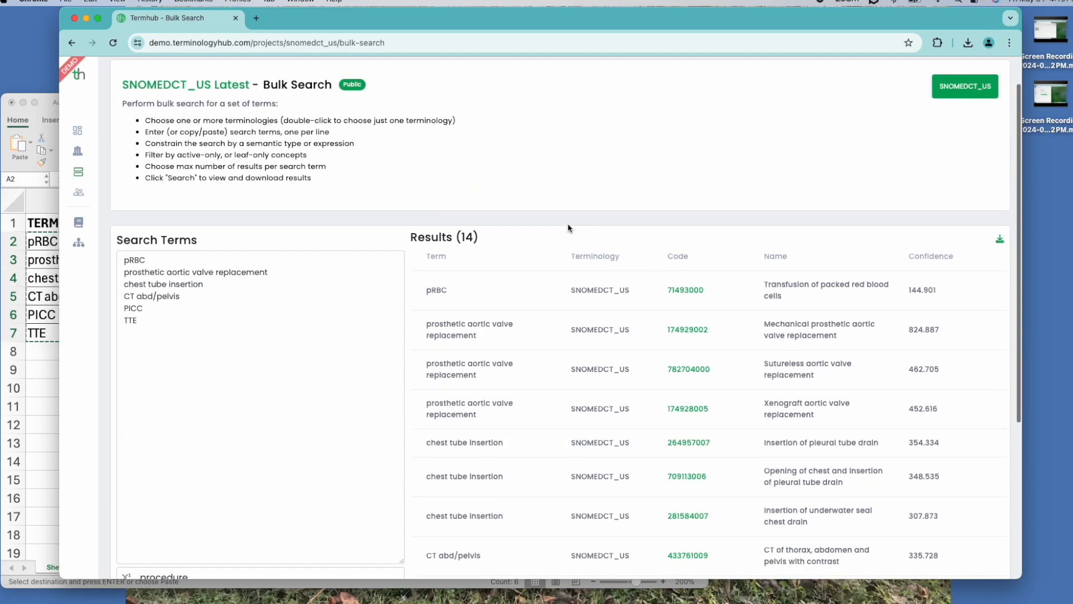
pyautogui.scroll(-3, 568, 226)
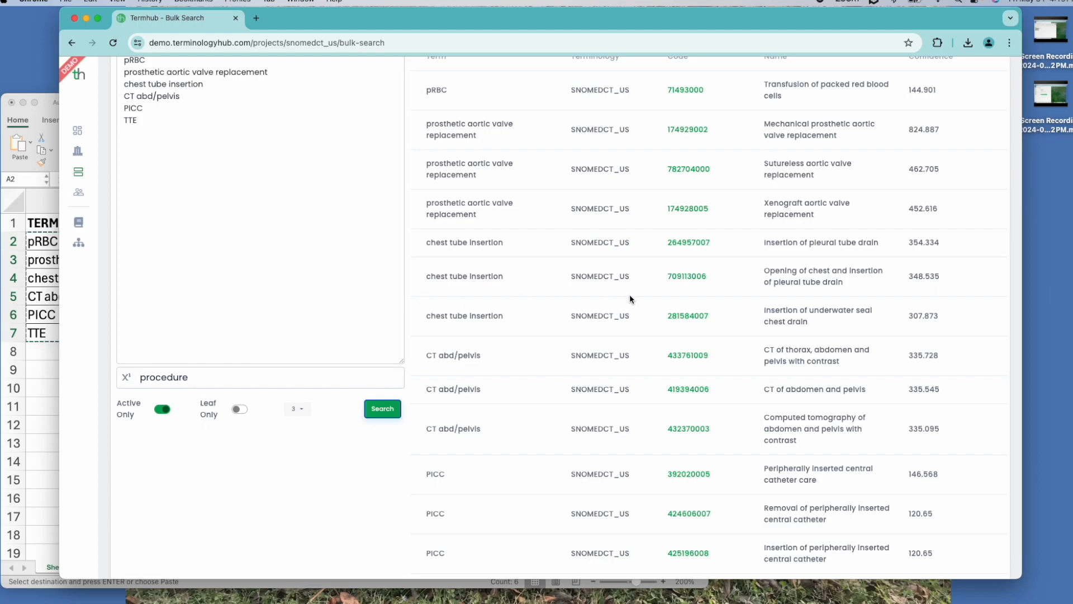
pyautogui.scroll(8, 642, 299)
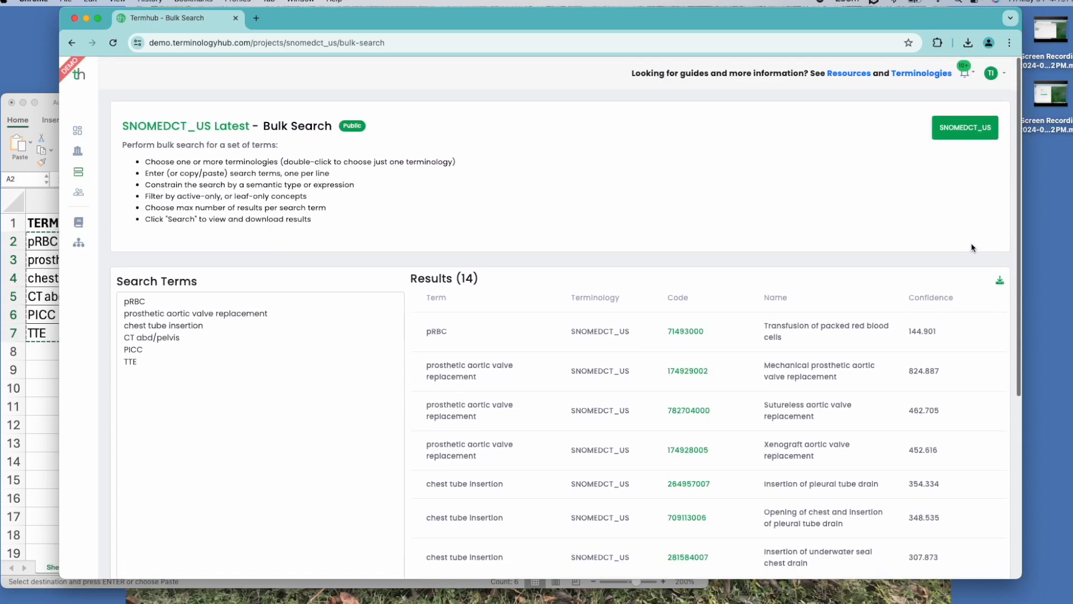
pyautogui.click(999, 281)
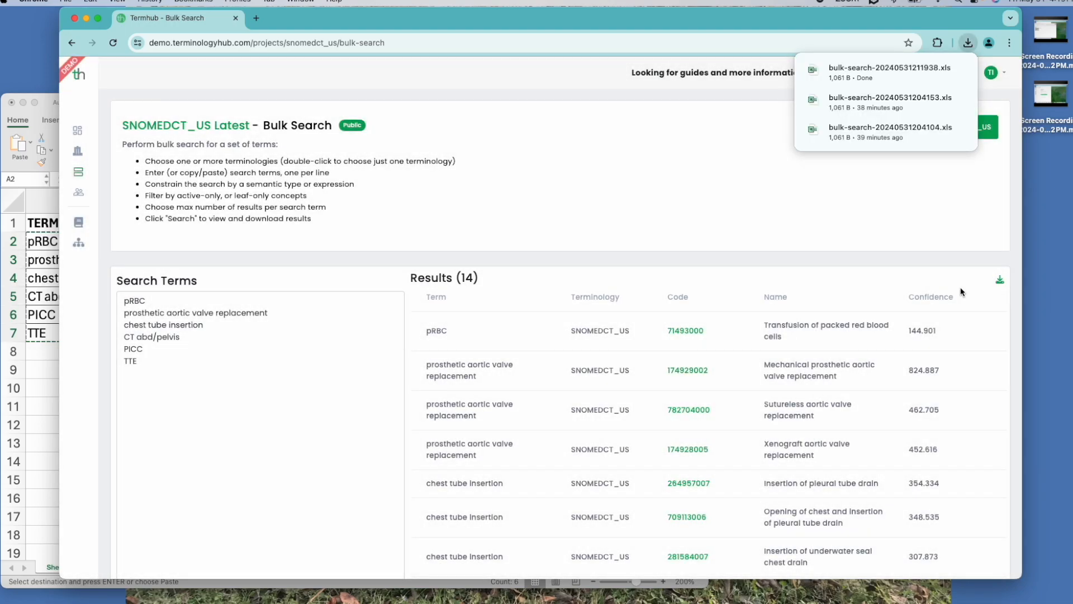
pyautogui.moveTo(874, 66)
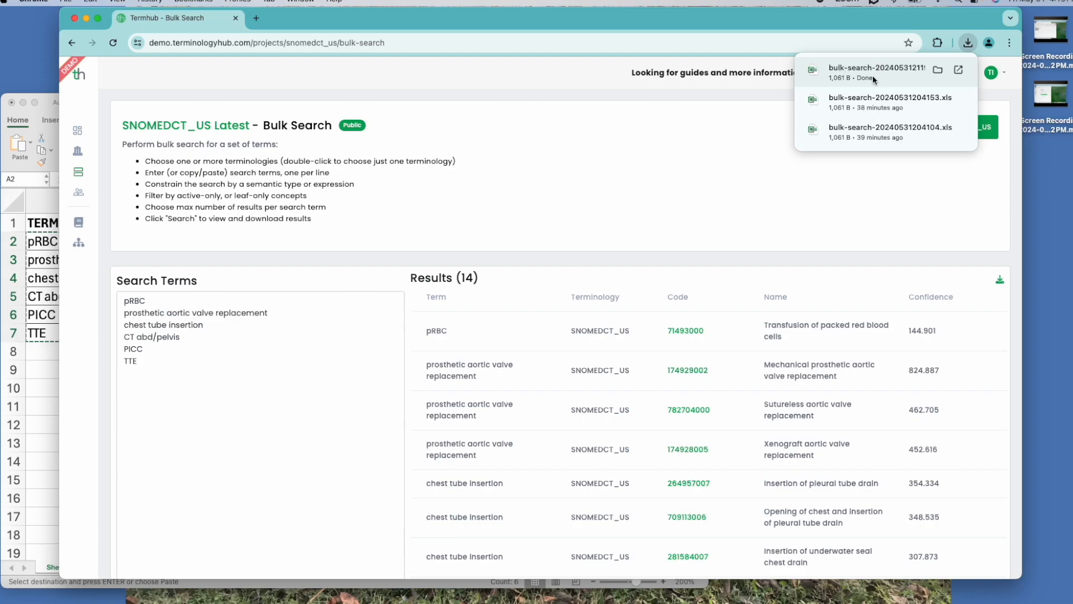